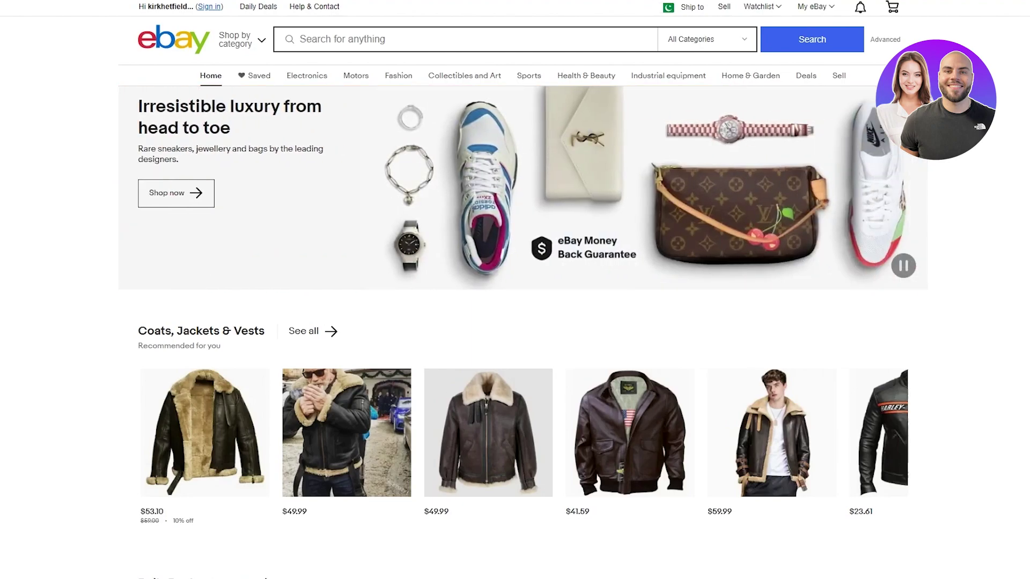
- Open the eBay sign-in page and switch away from the remembered account
mouse_move(816, 11)
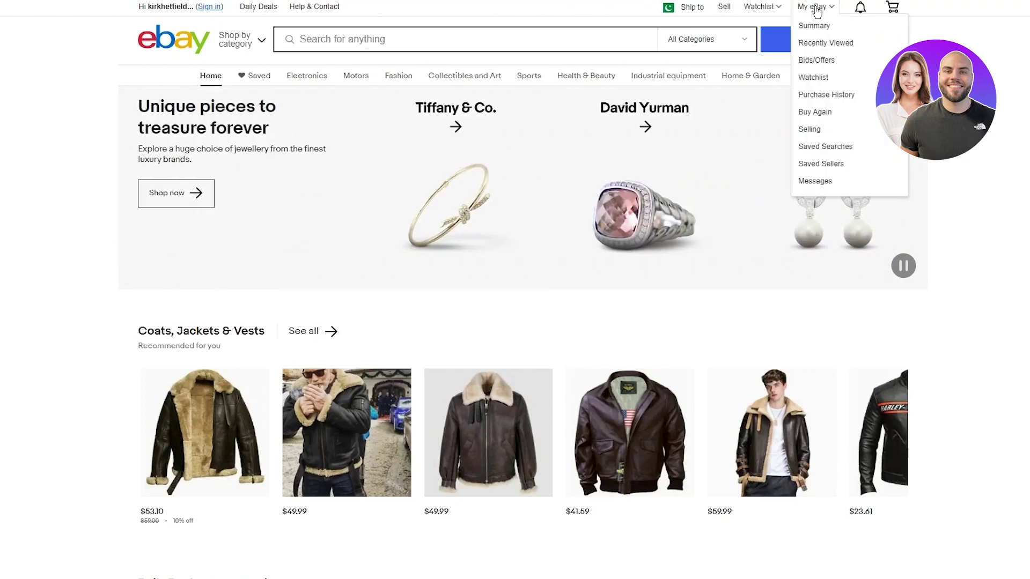
left_click(161, 9)
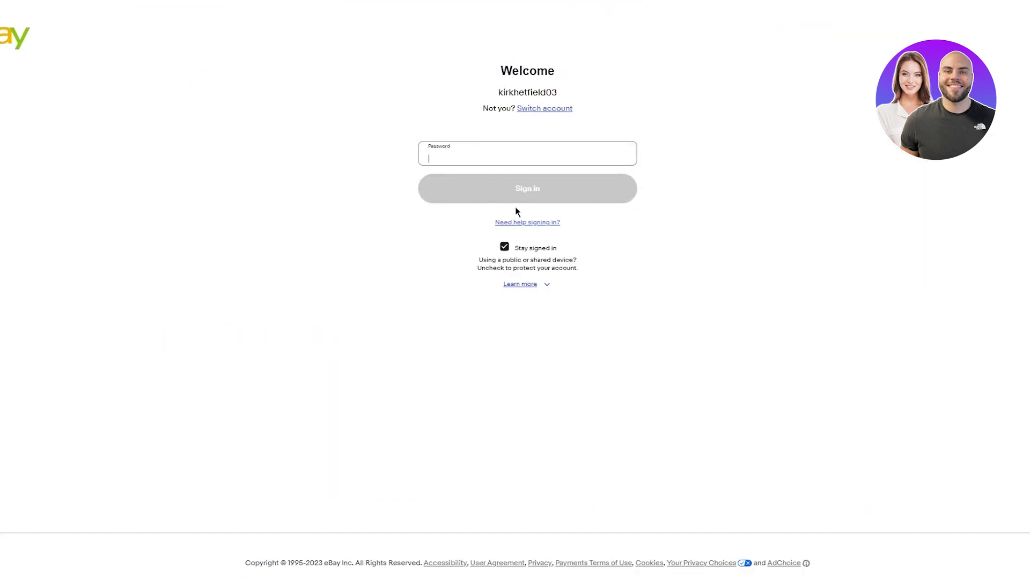
left_click(6, 35)
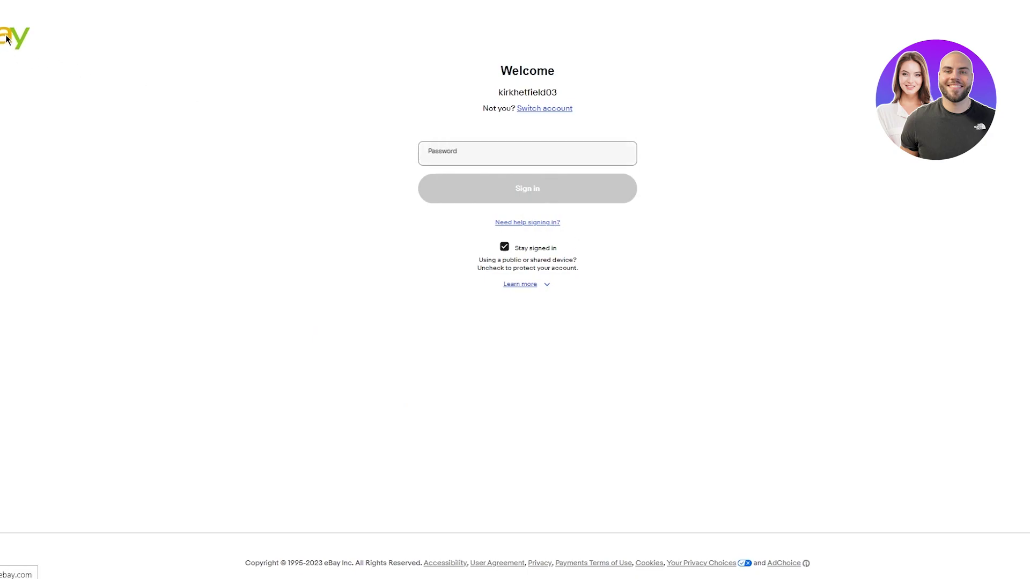
mouse_move(814, 7)
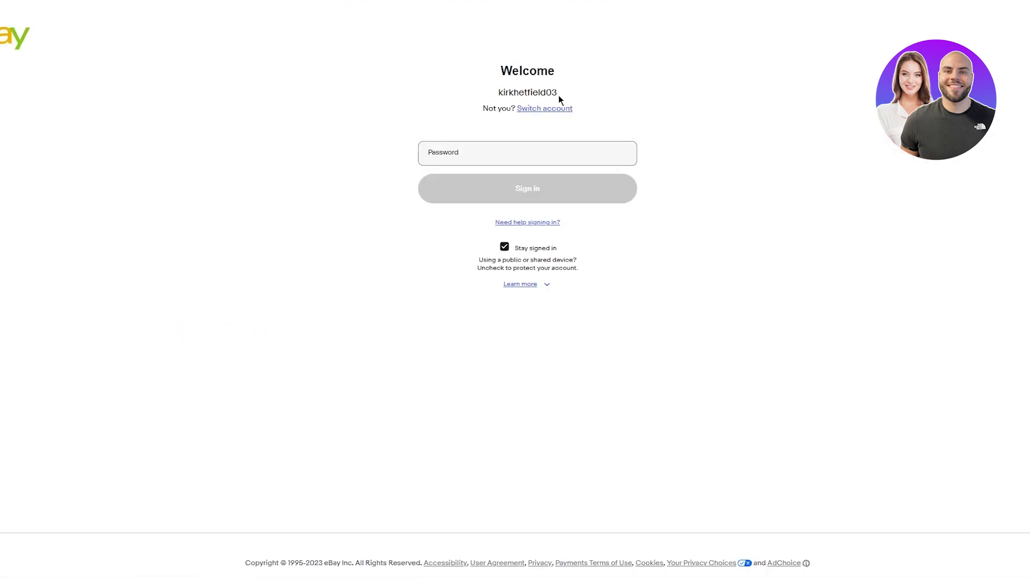
left_click(558, 106)
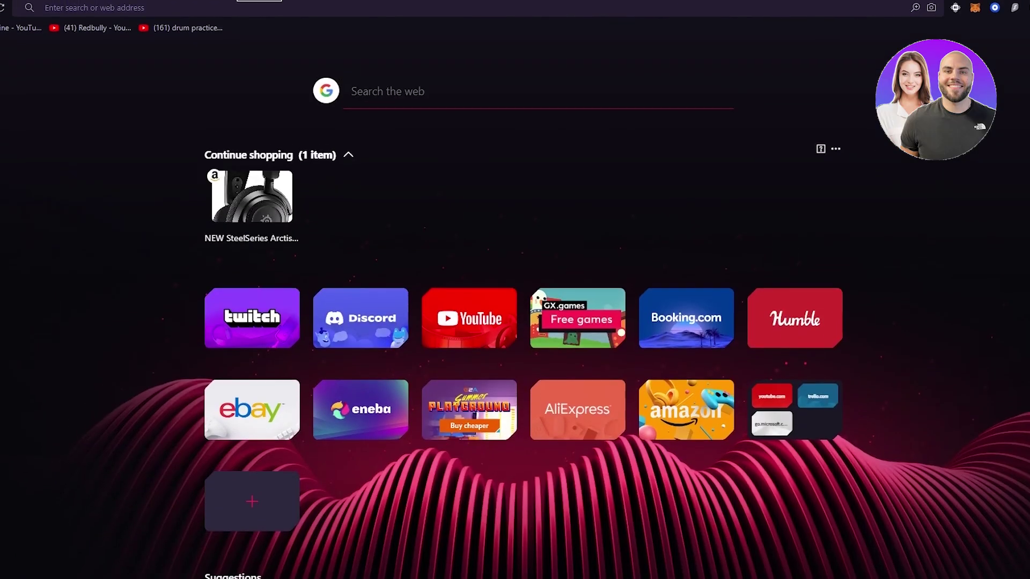
- Go to the Payoneer account home page in a new browser tab and open its Pay section
type("payone")
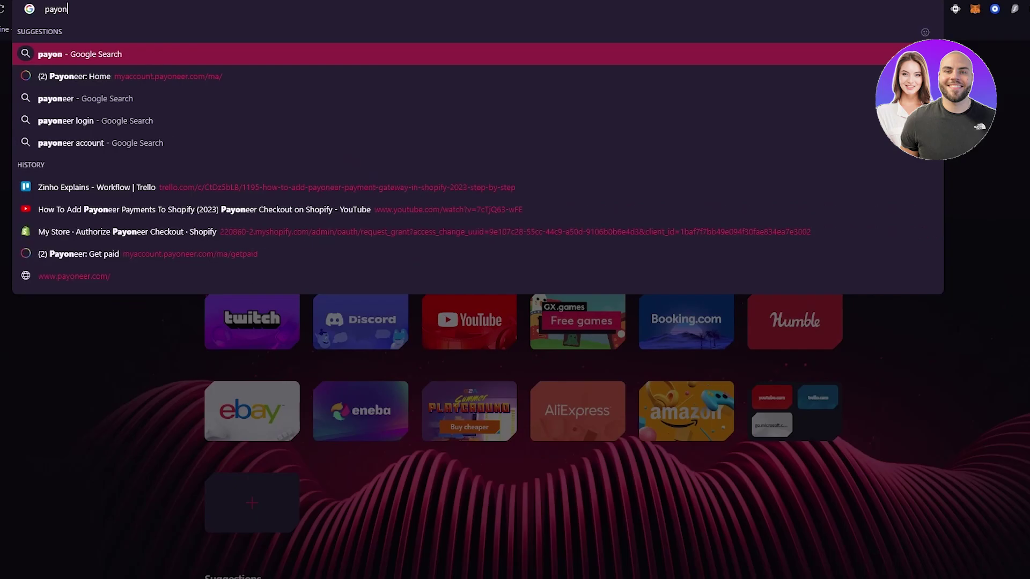
key("Down")
key("Return")
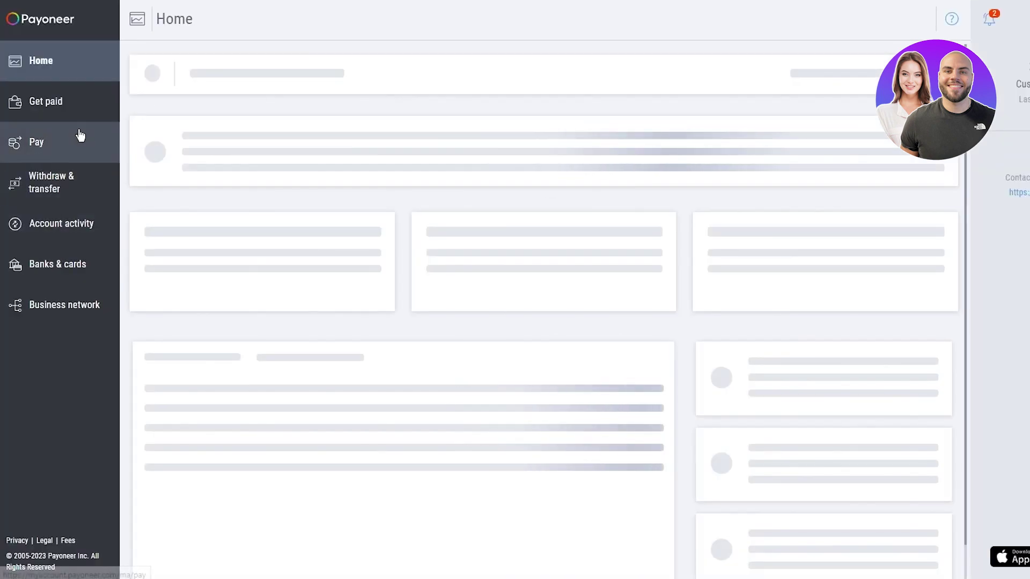
left_click(80, 136)
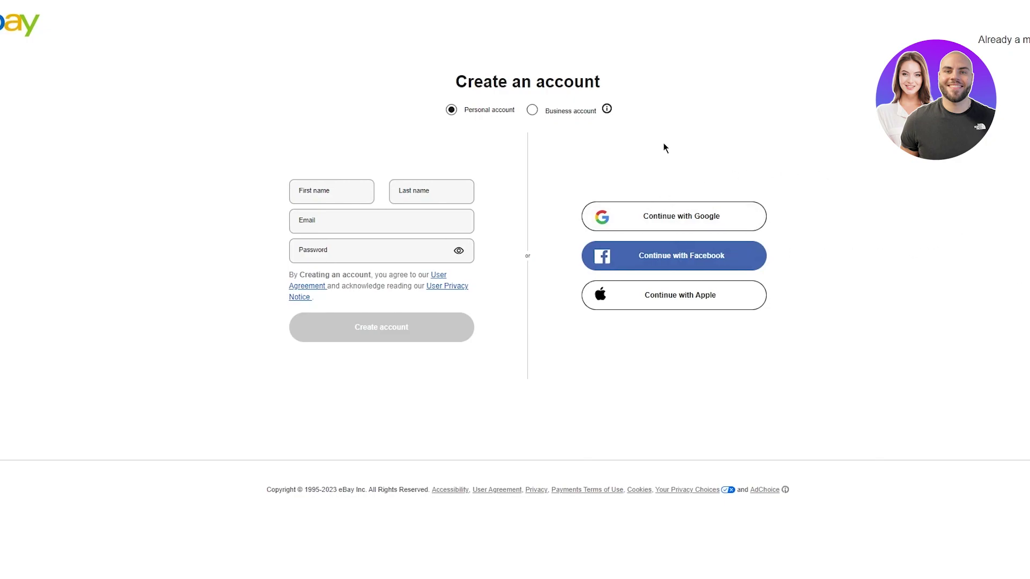
- Choose a business account on eBay's account creation form
left_click(531, 110)
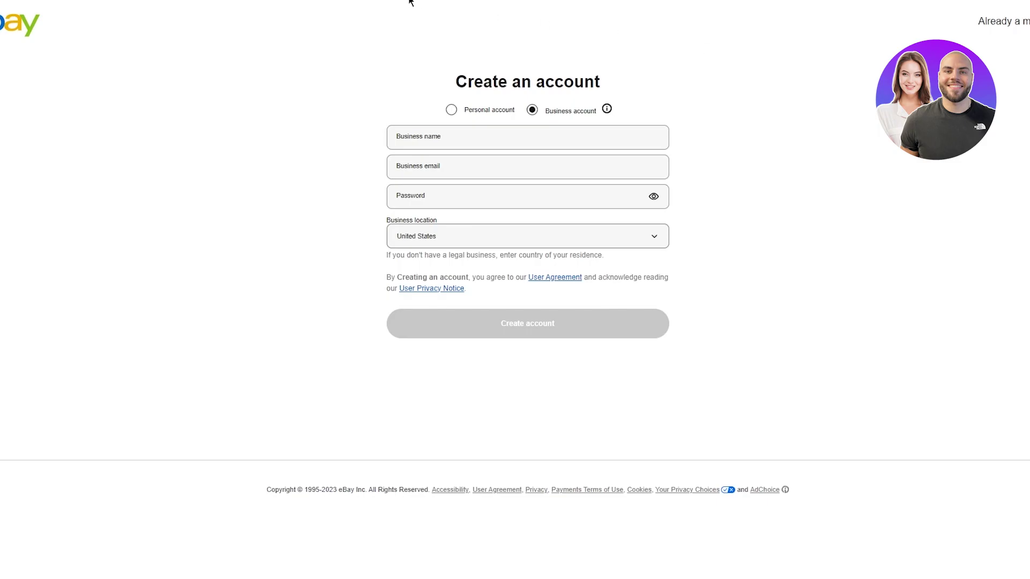
- Look up "seller managed" in the browser and go to eBay's seller-managed-payments onboarding page
left_click(337, 10)
type("sell")
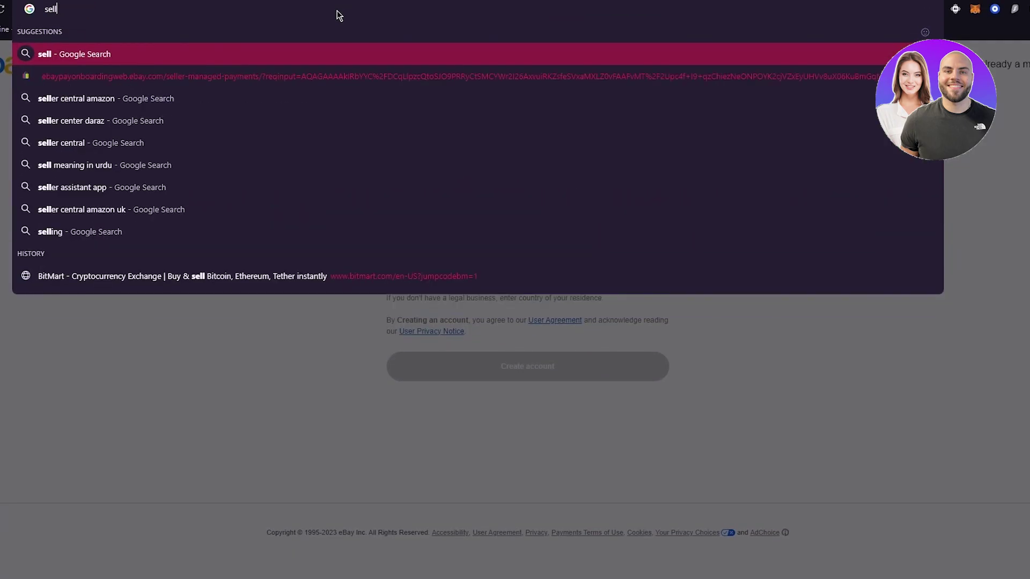
type("er managed")
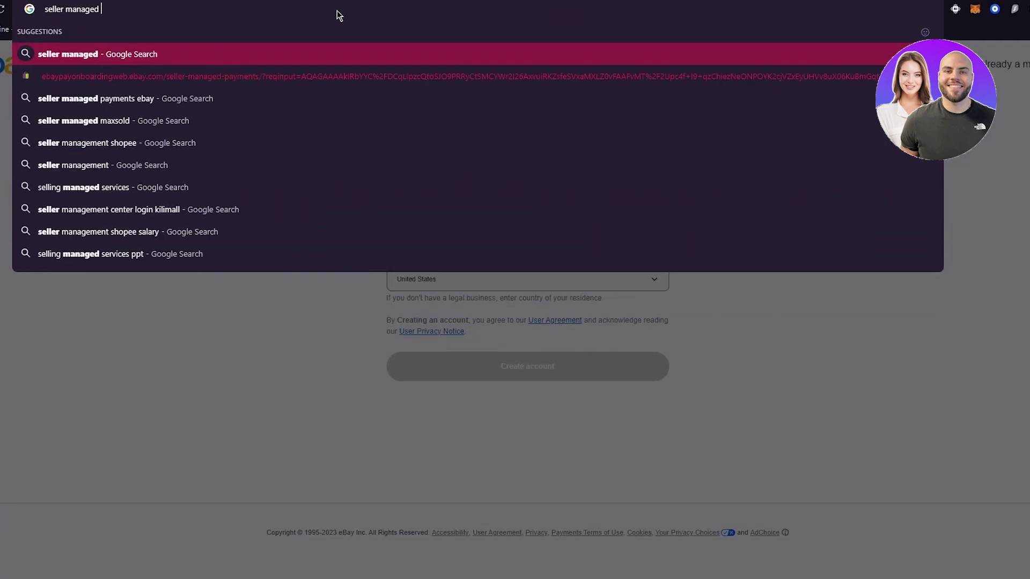
key("Escape")
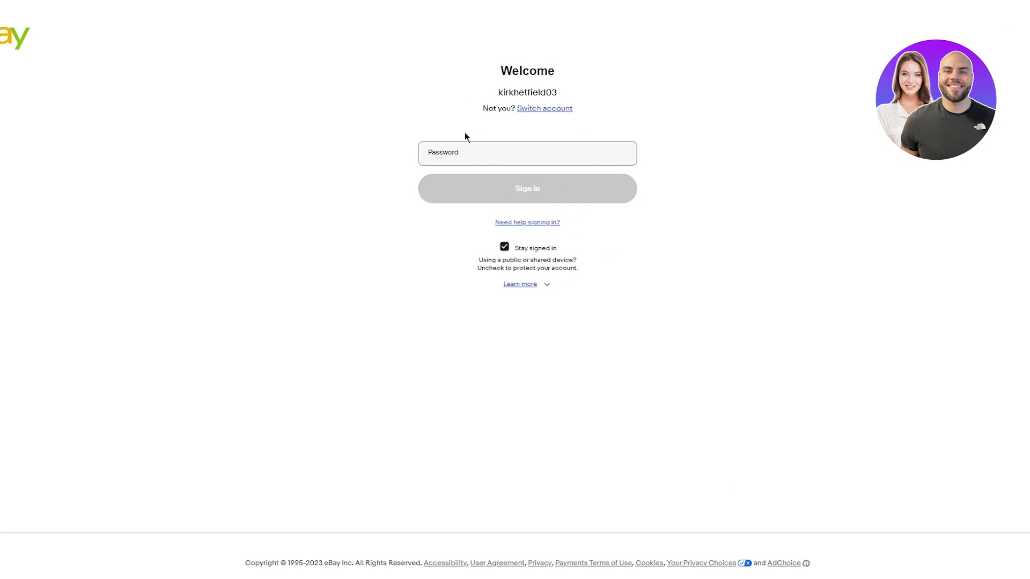
- Try to sign in to eBay with the account password
left_click(470, 148)
type("••")
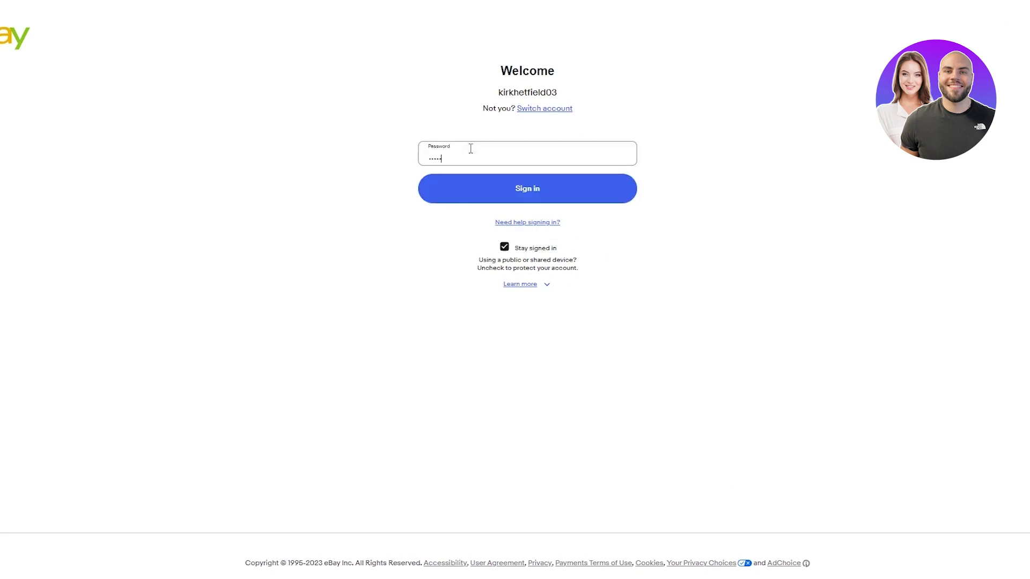
type("•••••")
key("Return")
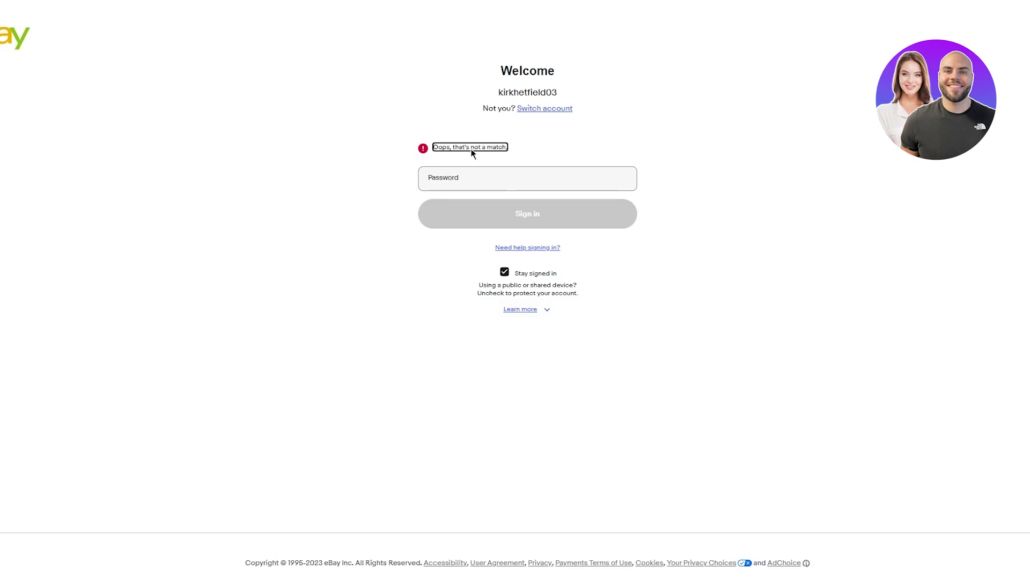
- Re-enter the account password to sign in, and continue the seller onboarding as a sole proprietor or owner
left_click(526, 180)
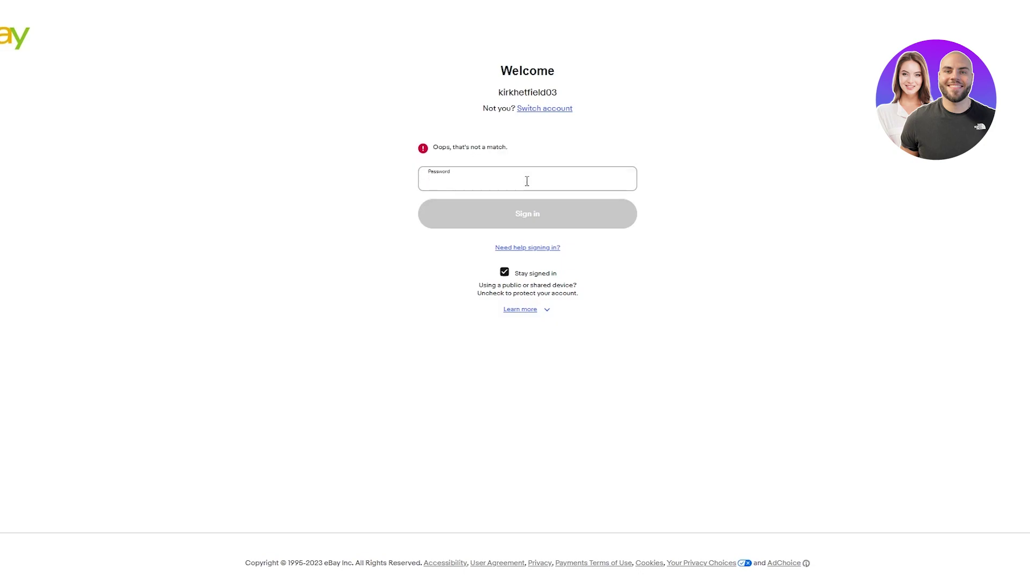
type("*****")
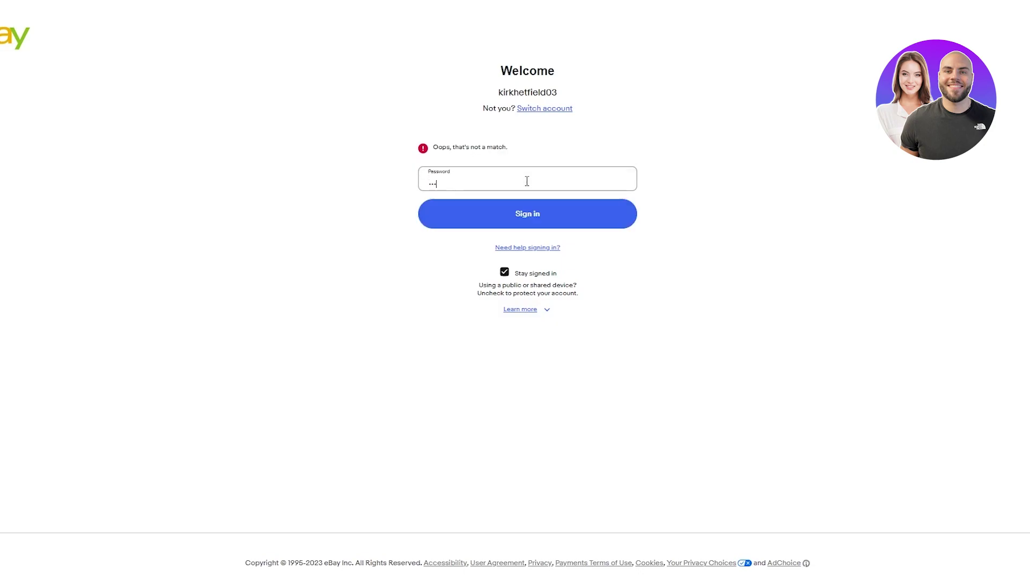
type("***")
key("Return")
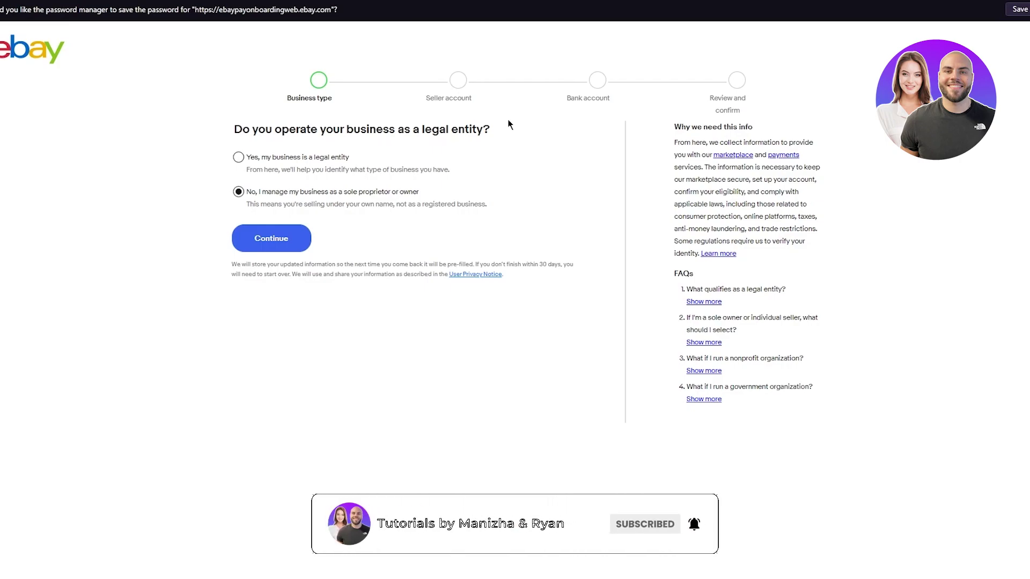
left_click(272, 240)
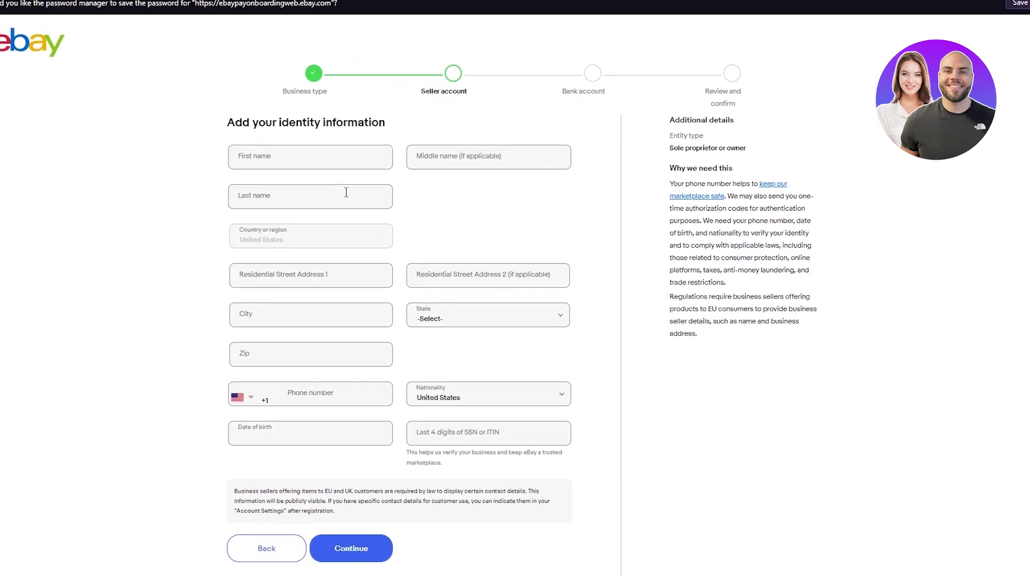
- Examine the identity information form's fields for name, address, state, phone number, nationality and SSN or ITIN digits
left_click(338, 139)
left_click(317, 377)
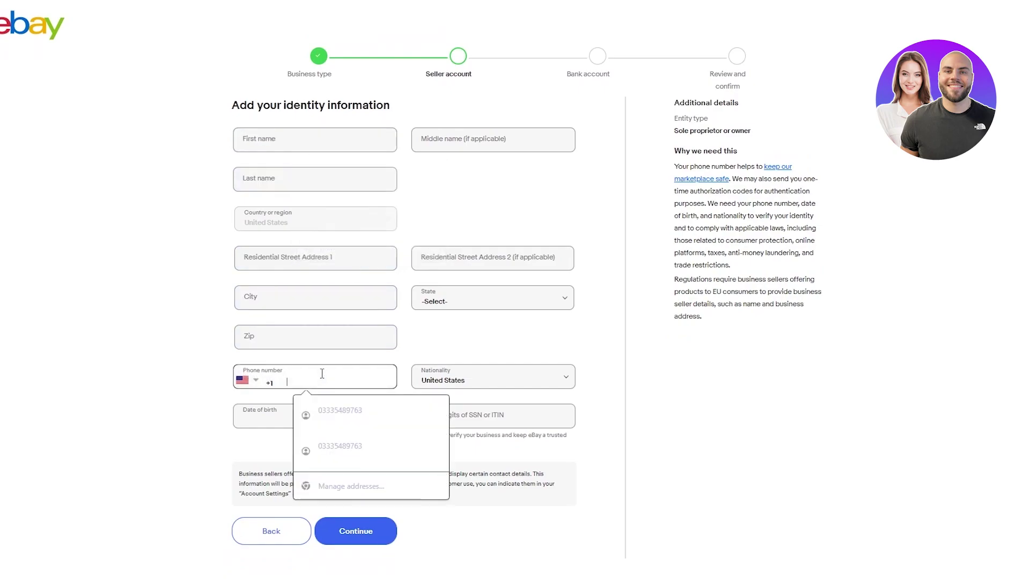
left_click(437, 141)
left_click(451, 307)
left_click(478, 261)
left_click(461, 227)
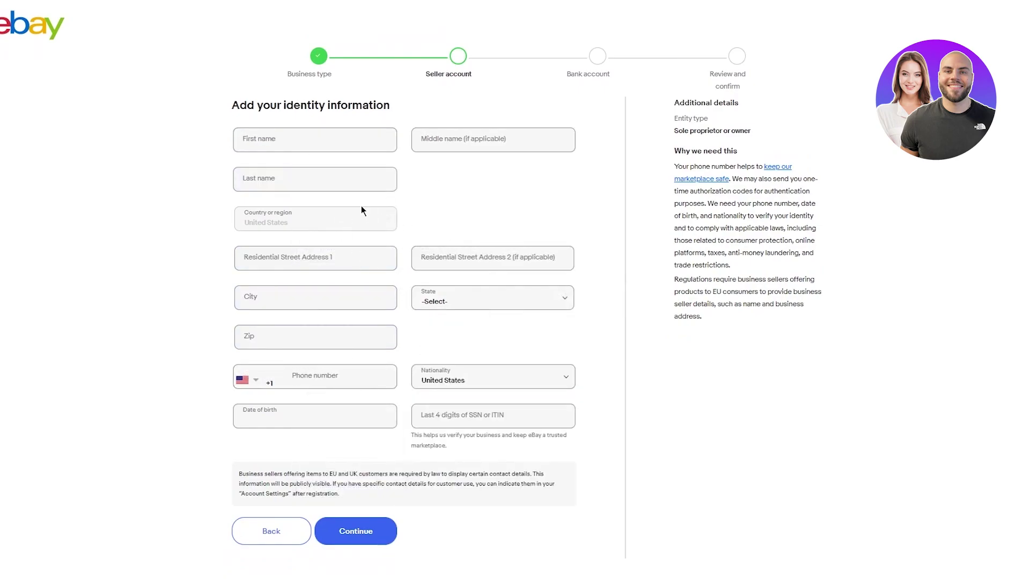
left_click(497, 416)
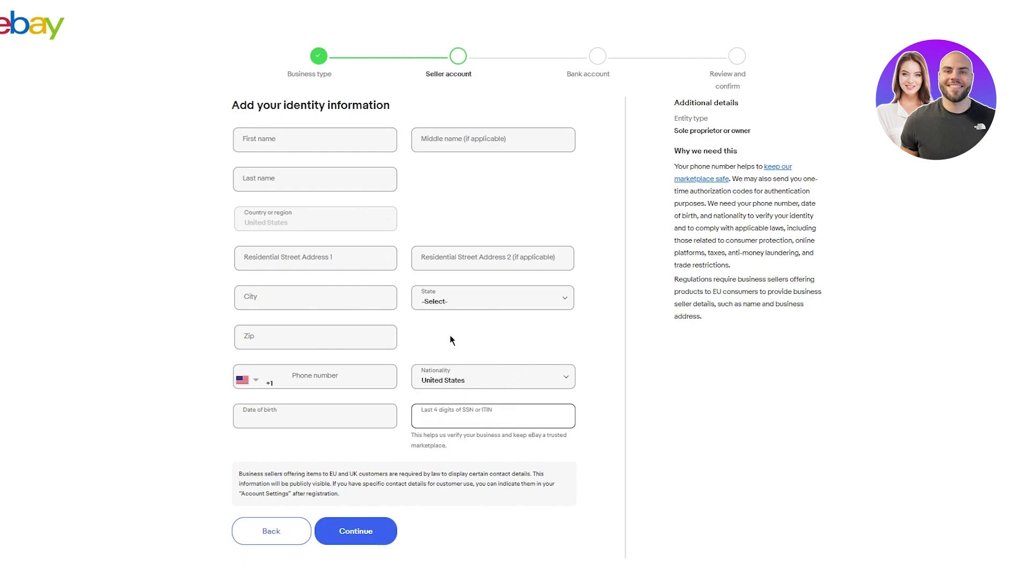
left_click(318, 384)
left_click(483, 258)
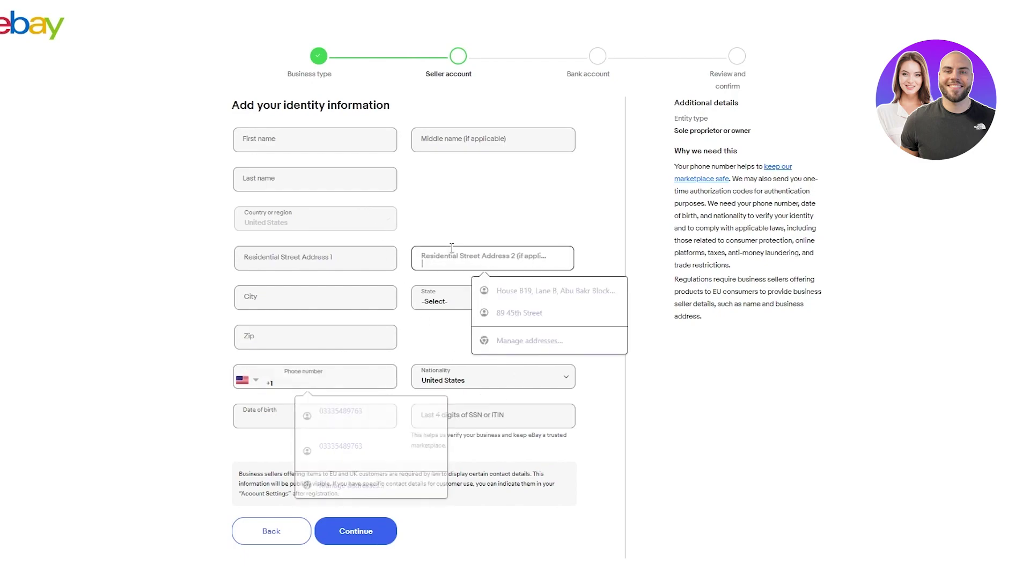
left_click(601, 65)
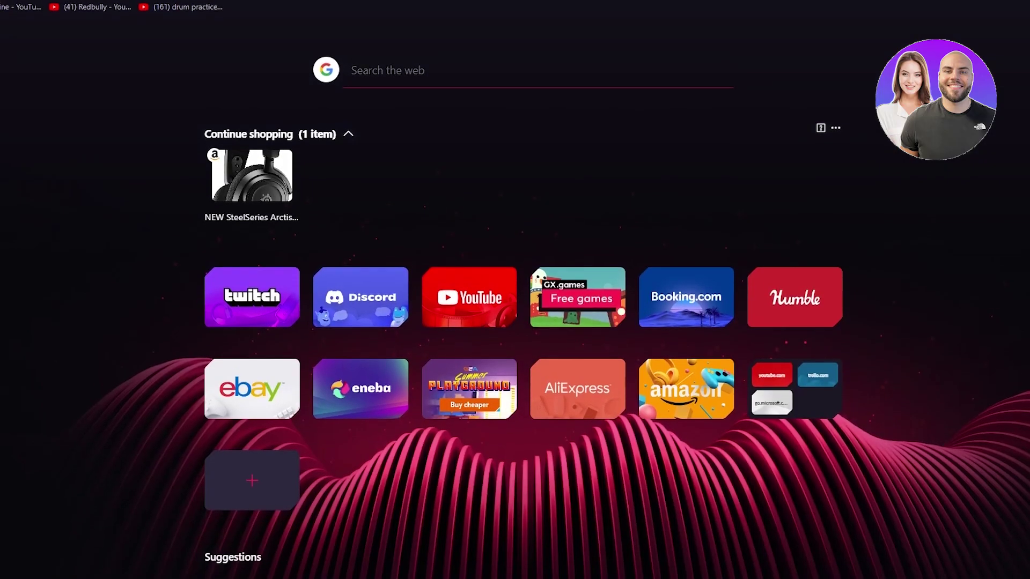
- Search the web for "ebay payoneer" in a new browser tab
type("e")
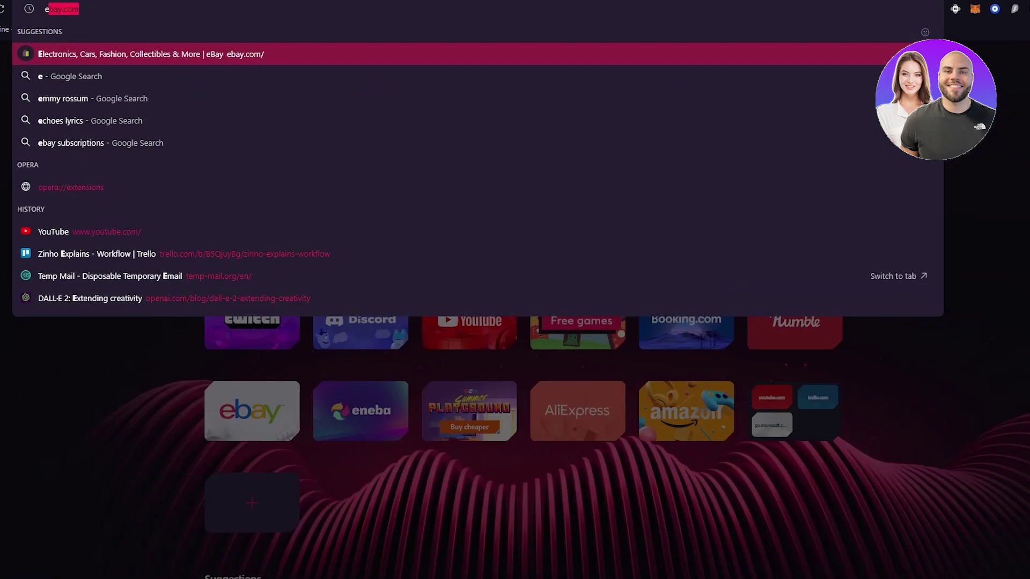
type("bay p")
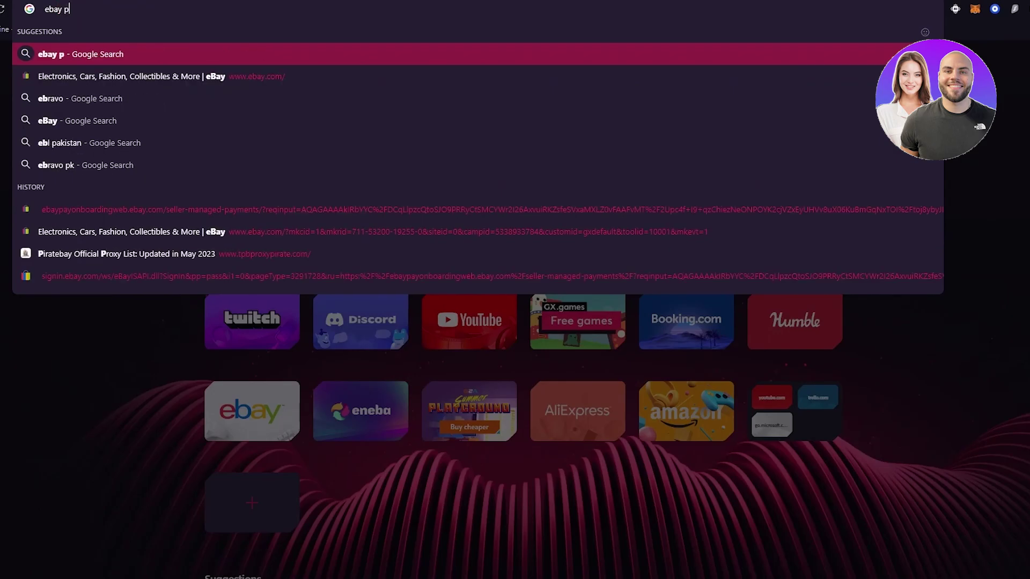
type("ayoneer")
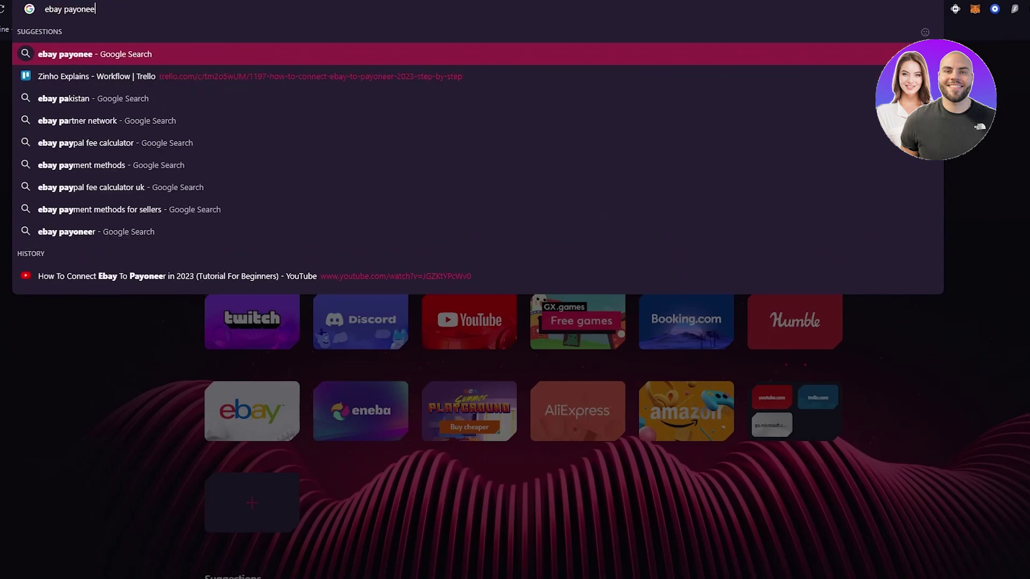
key("Return")
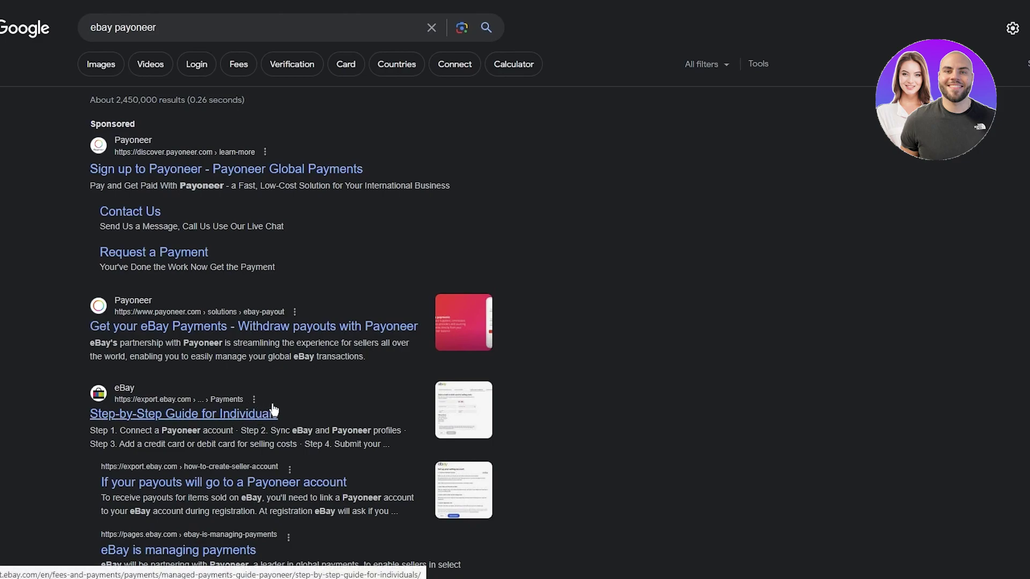
- Look over the search results and open eBay's Step-by-Step Guide for Individuals
scroll(273, 407, "down", 3)
scroll(233, 236, "up", 3)
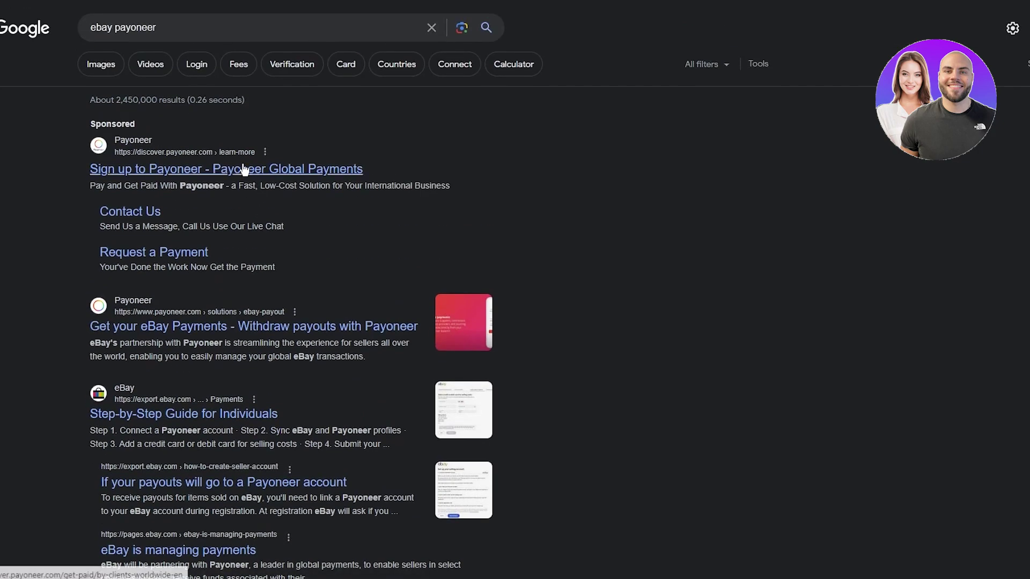
scroll(218, 214, "down", 8)
scroll(269, 234, "up", 7)
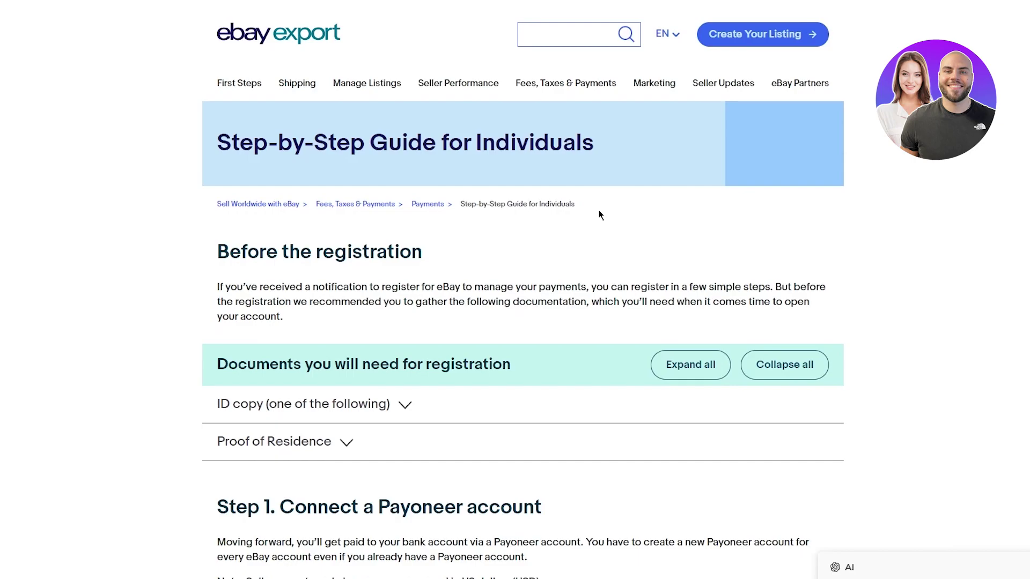
- Read through the guide's steps on connecting Payoneer, syncing profiles, adding a card for selling costs and submitting the registration
scroll(600, 214, "down", 20)
scroll(567, 302, "down", 15)
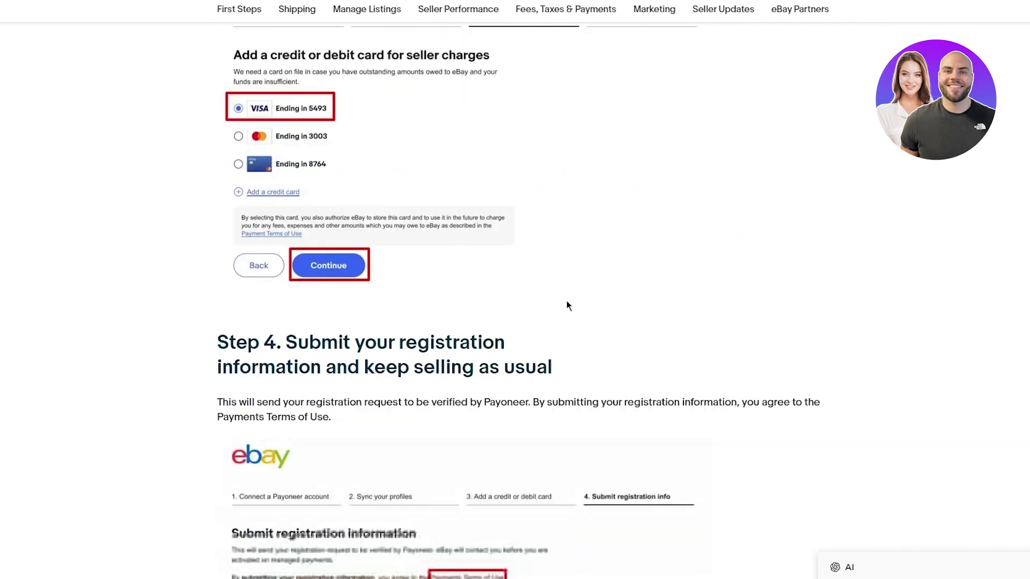
scroll(571, 302, "up", 8)
scroll(573, 302, "up", 20)
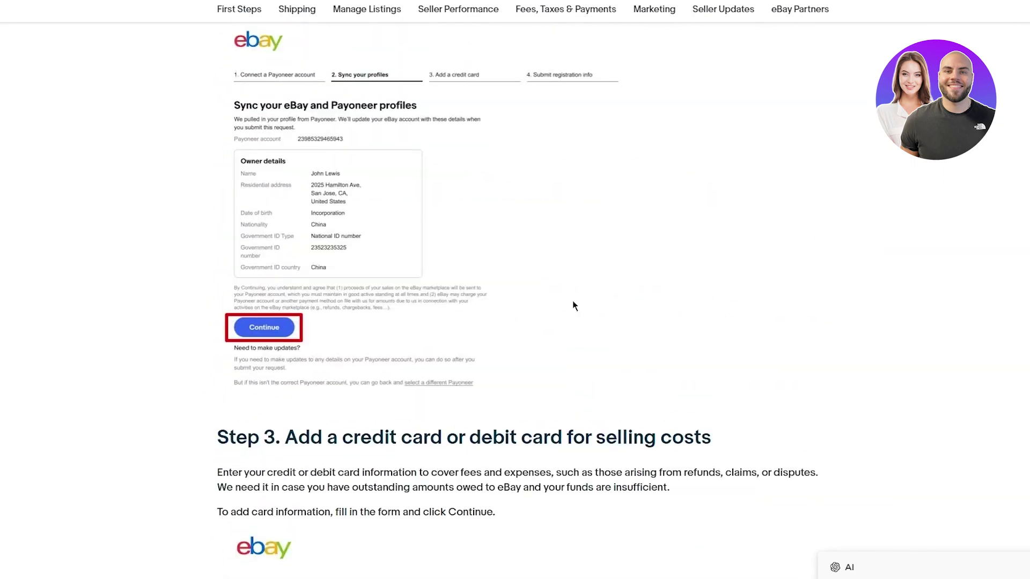
scroll(573, 301, "down", 20)
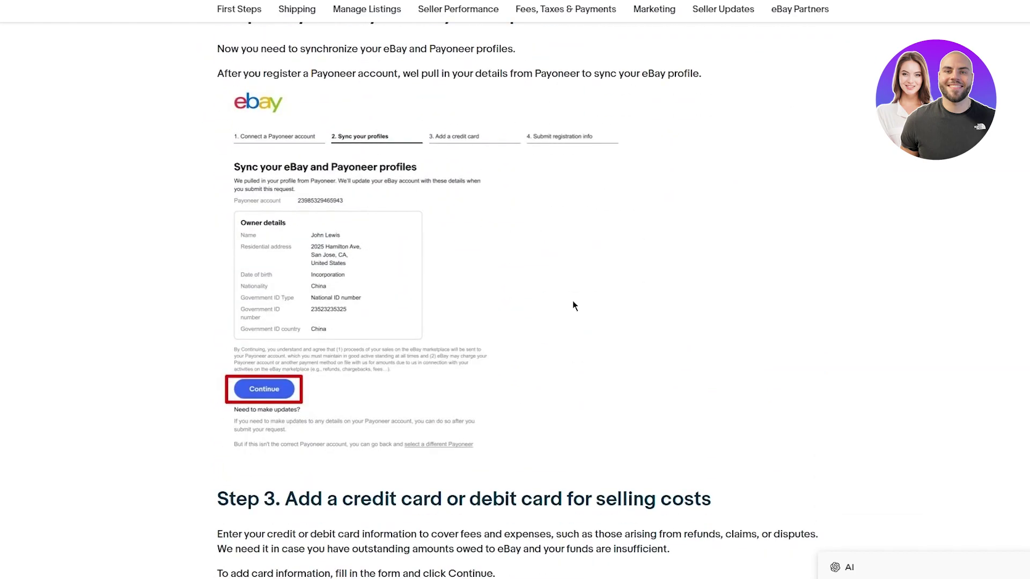
scroll(575, 305, "down", 6)
scroll(575, 305, "up", 8)
scroll(575, 305, "up", 9)
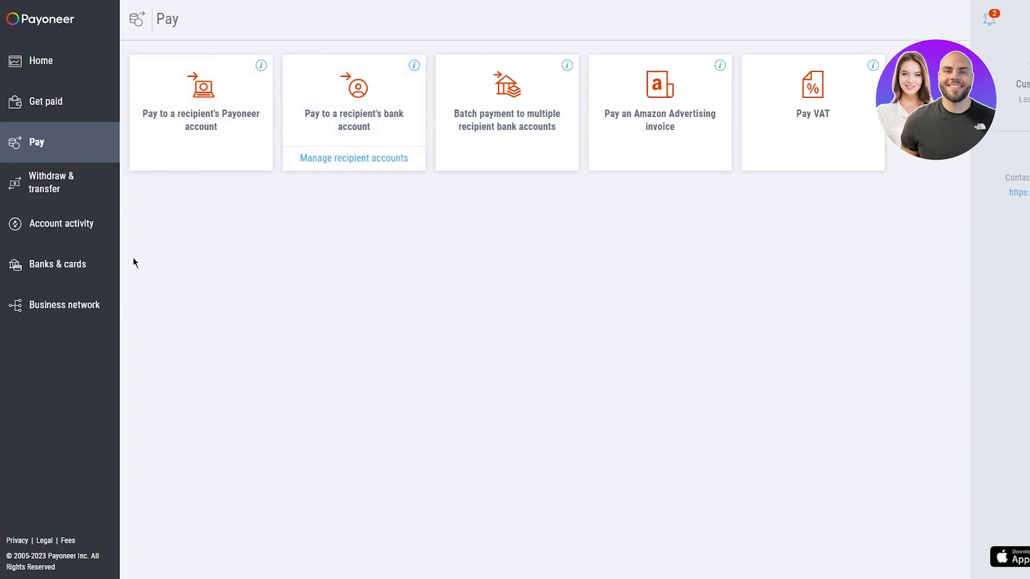
- Switch to the Payoneer account and open Request a payment in the Get paid section
left_click(67, 122)
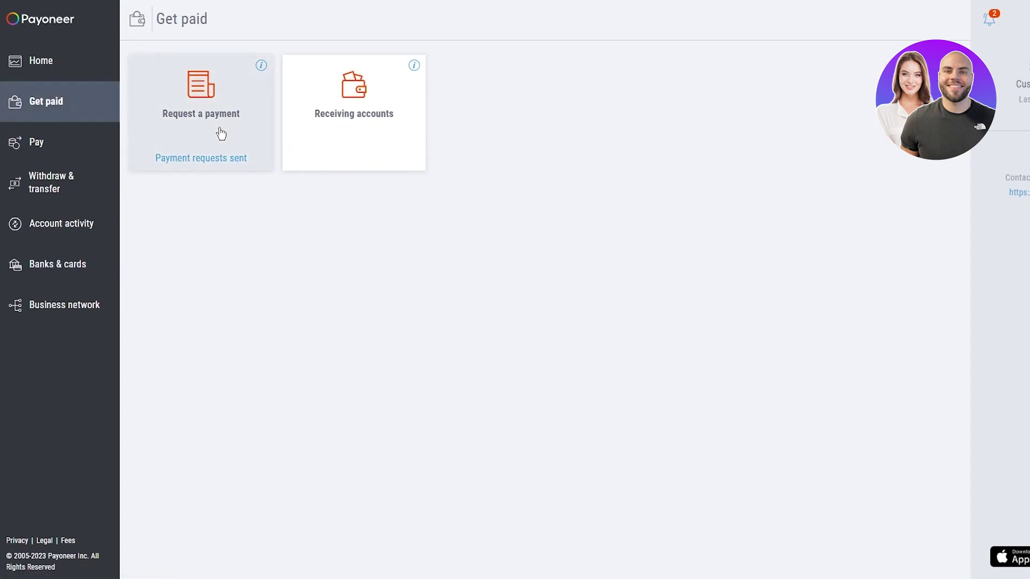
left_click(217, 92)
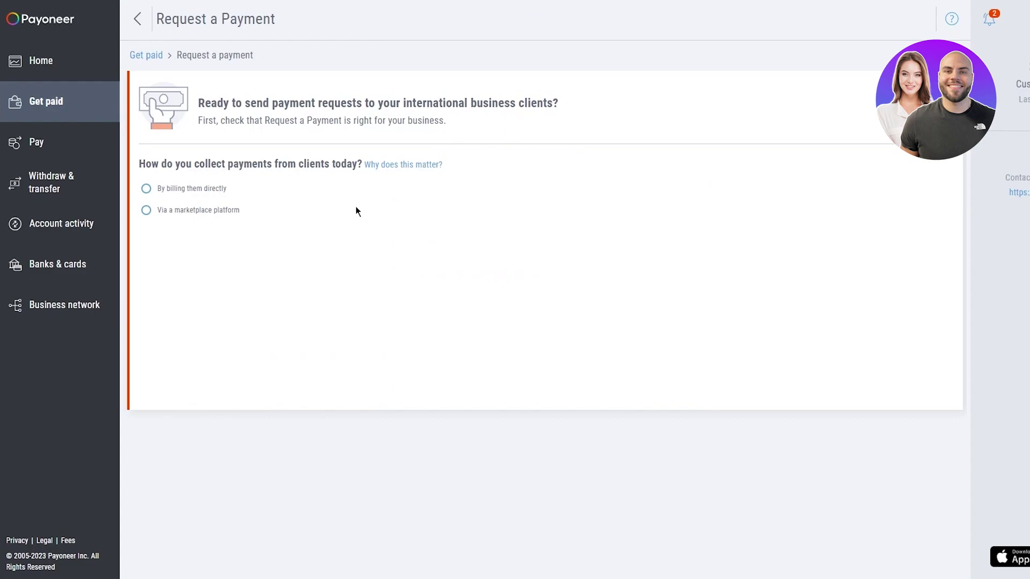
- Check what Request a Payment offers for payments collected via a marketplace platform, and return to the Get paid overview
left_click(184, 212)
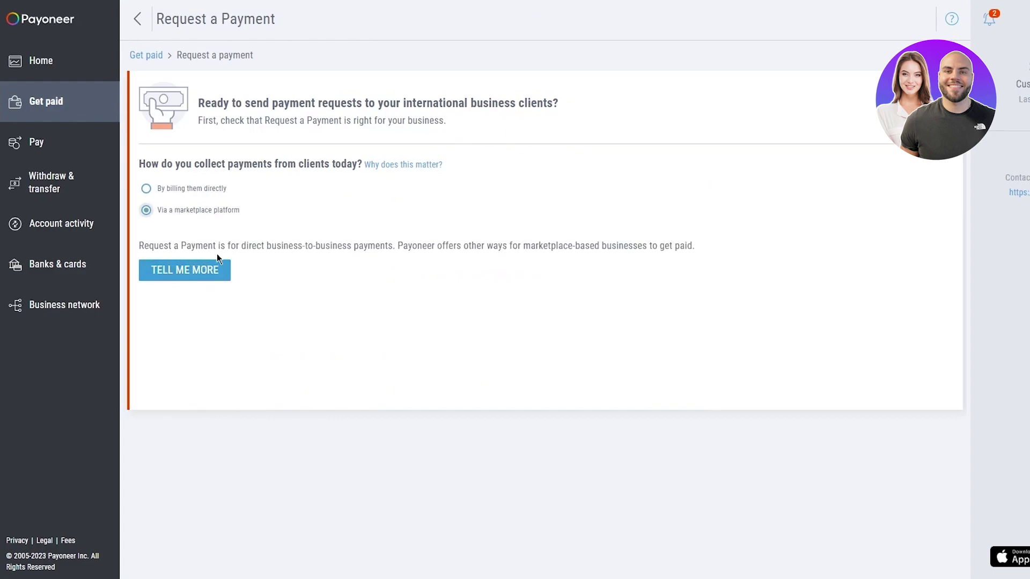
left_click(73, 107)
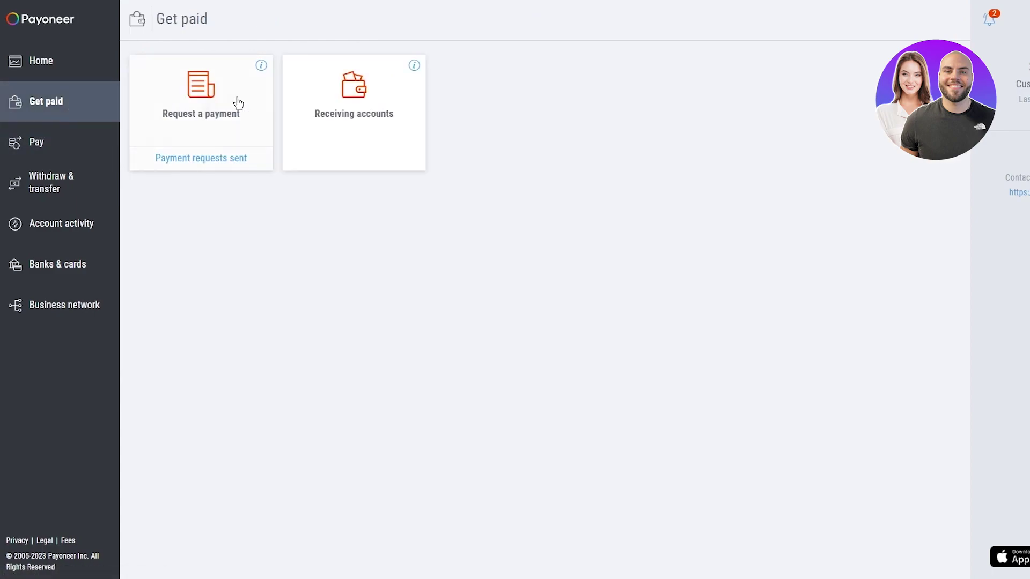
- Open Receiving accounts and start a request for local receiving accounts, advancing to the country selection
left_click(339, 110)
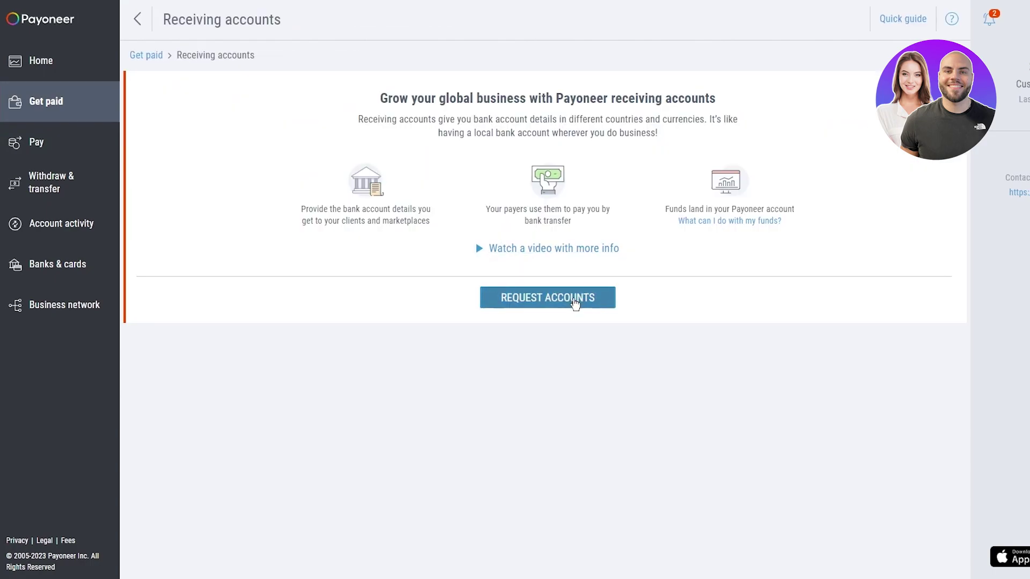
left_click(577, 306)
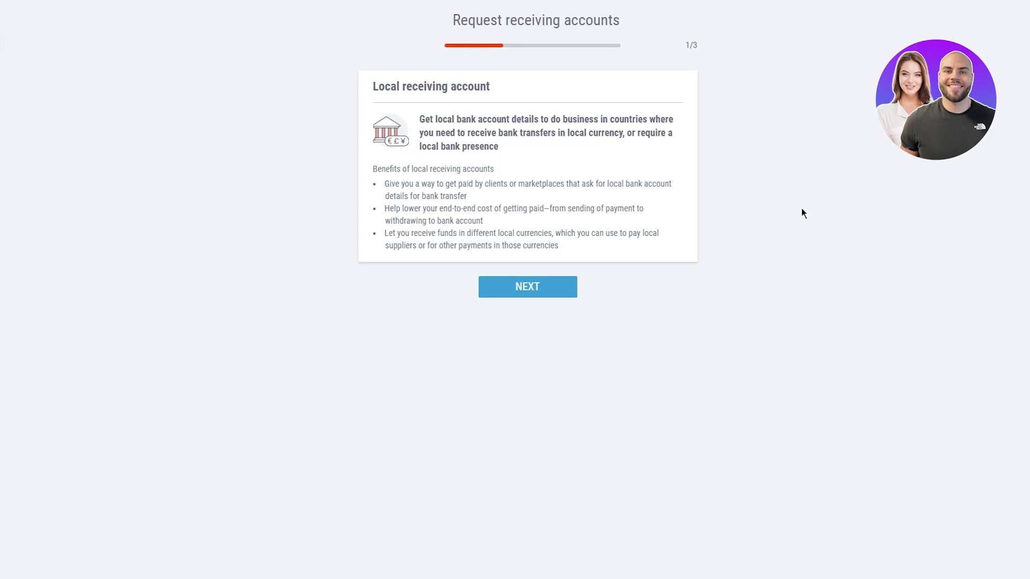
left_click(482, 284)
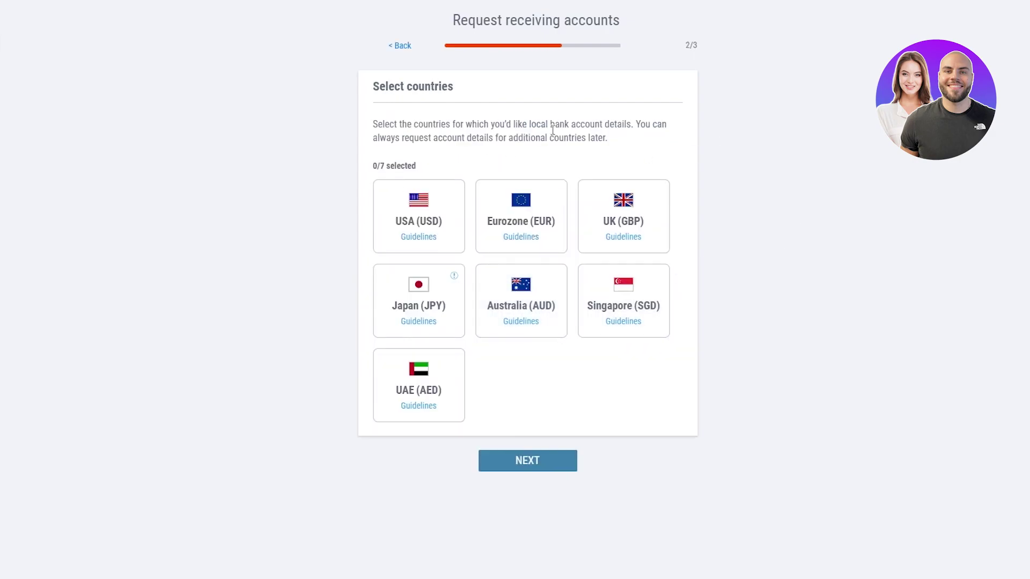
- Read the instructions on selecting countries for local bank account details
left_click_drag(378, 114, 703, 138)
left_click(700, 136)
mouse_move(436, 124)
left_mouse_down()
mouse_move(525, 115)
mouse_move(715, 129)
left_mouse_up()
left_click(692, 129)
left_click_drag(369, 139, 663, 146)
left_click(697, 156)
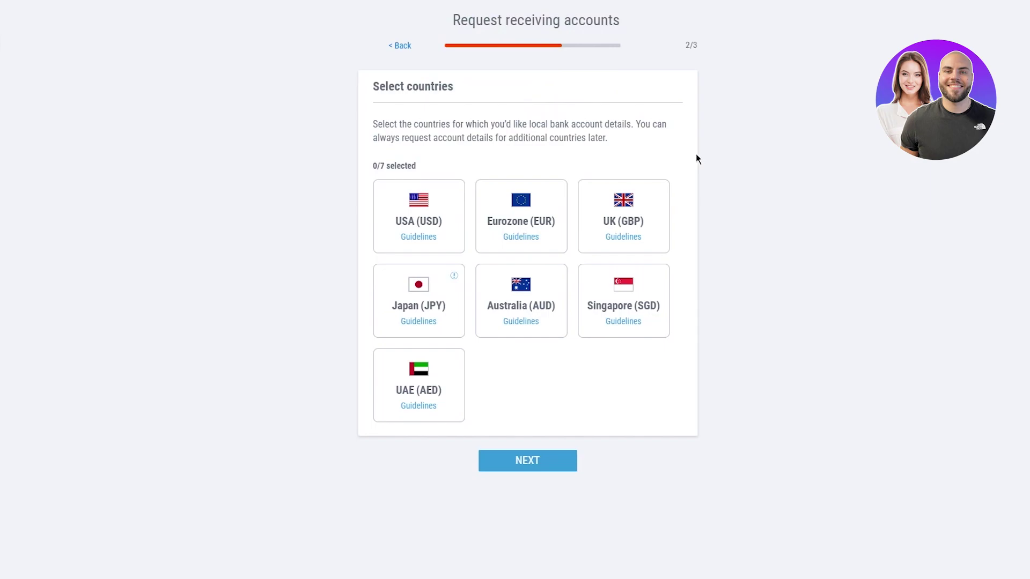